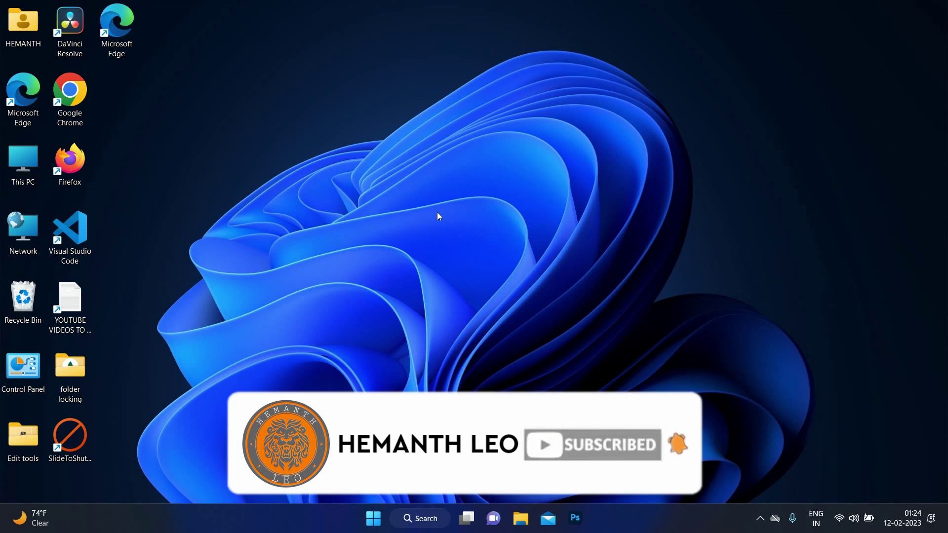
Open Google Chrome and search Google for "chat gpt website".
double_click(77, 96)
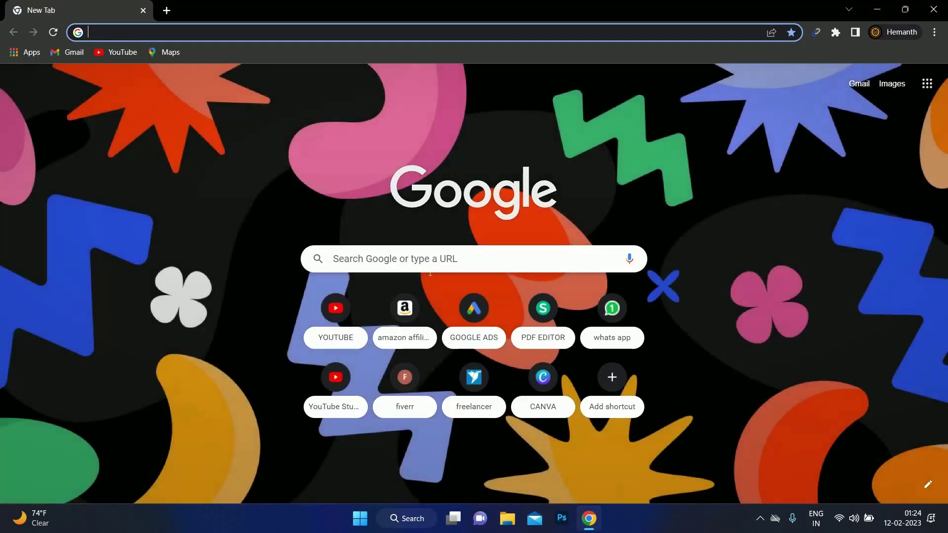
left_click(430, 272)
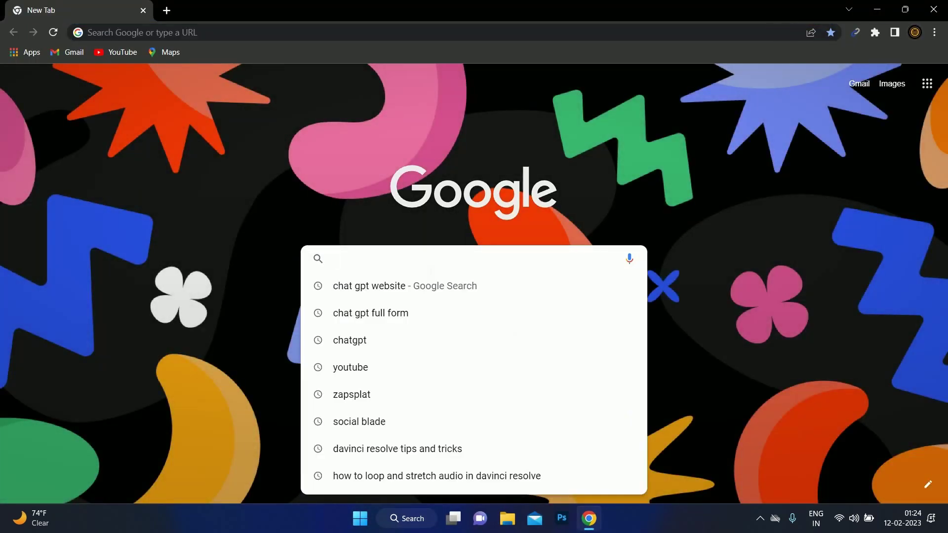
type("chat")
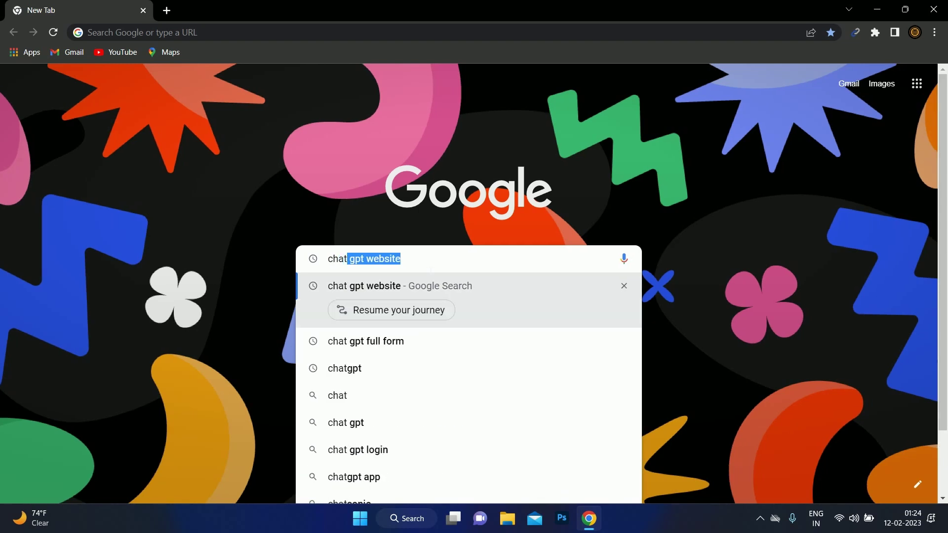
type(" gpt")
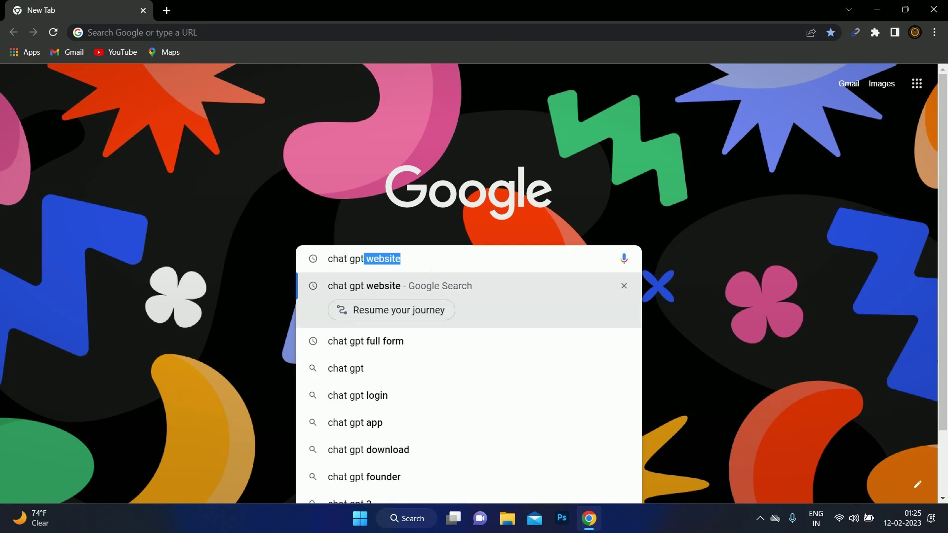
key("Return")
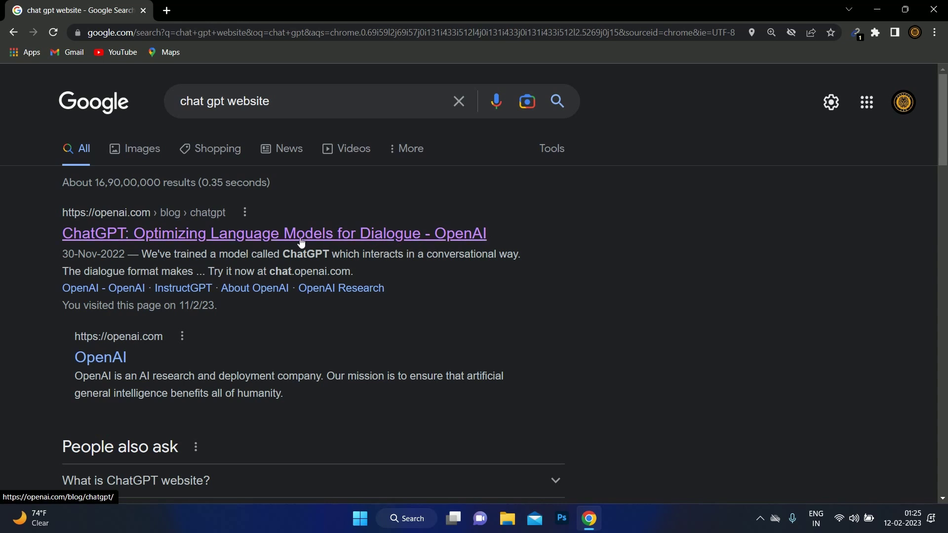
Open ChatGPT through OpenAI's "ChatGPT: Optimizing Language Models for Dialogue" page and log in with the Google account.
left_click(259, 236)
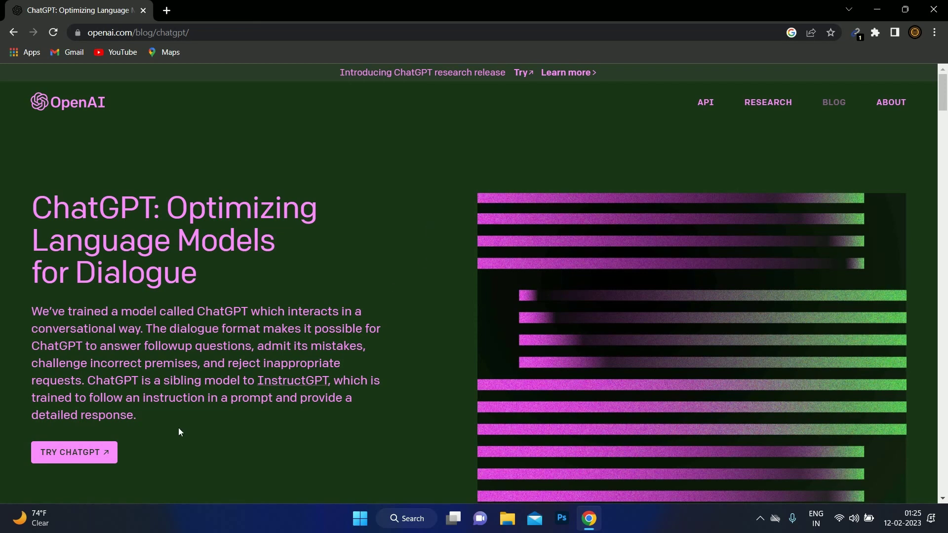
left_click(82, 453)
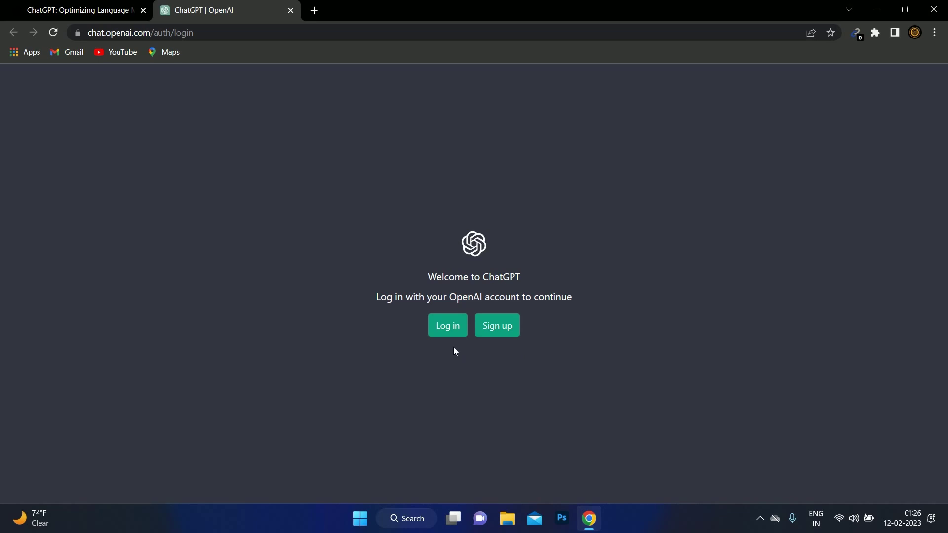
left_click(457, 331)
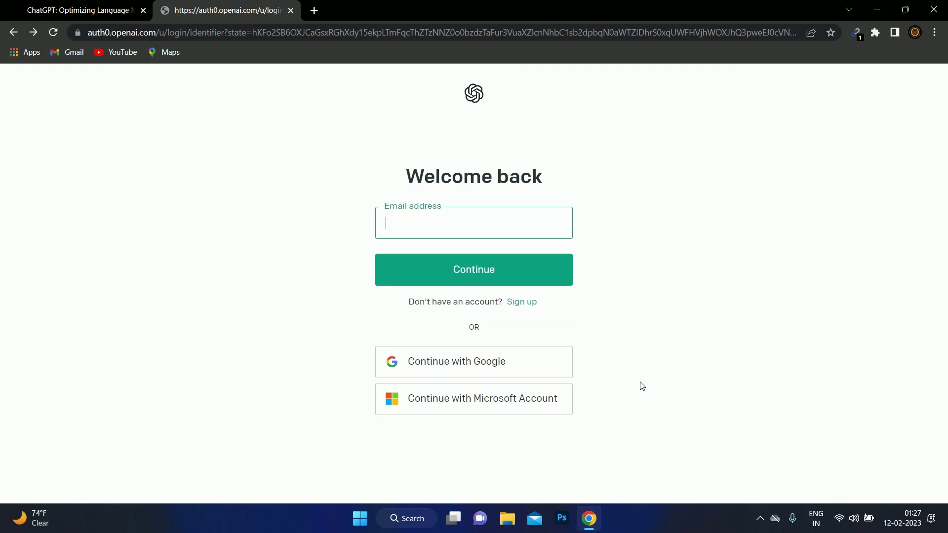
left_click(506, 364)
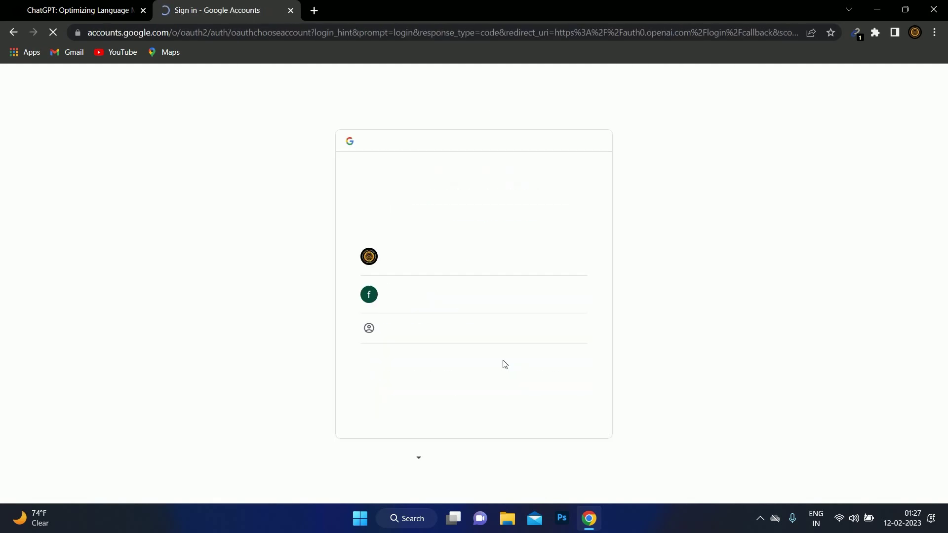
left_click(477, 263)
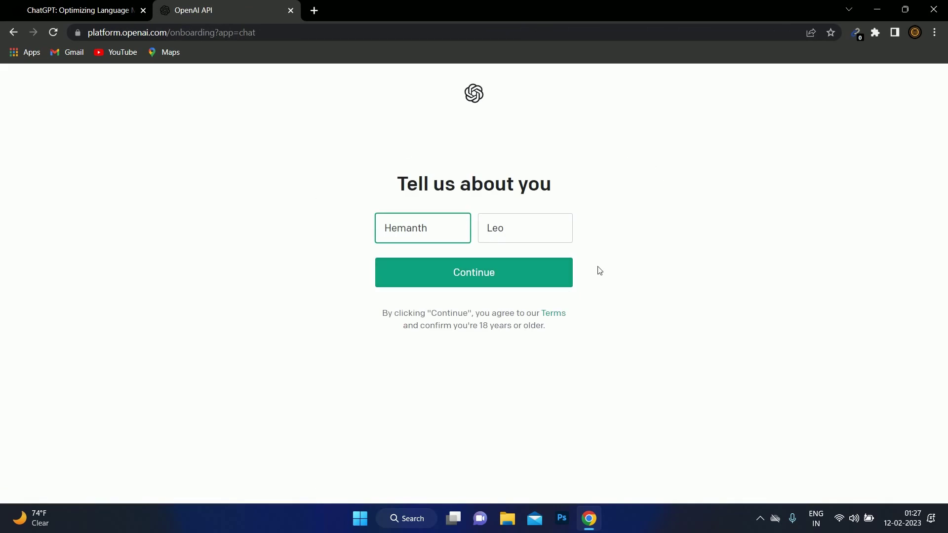
Accept the prefilled first and last name and request a verification code for the phone number.
left_click(513, 282)
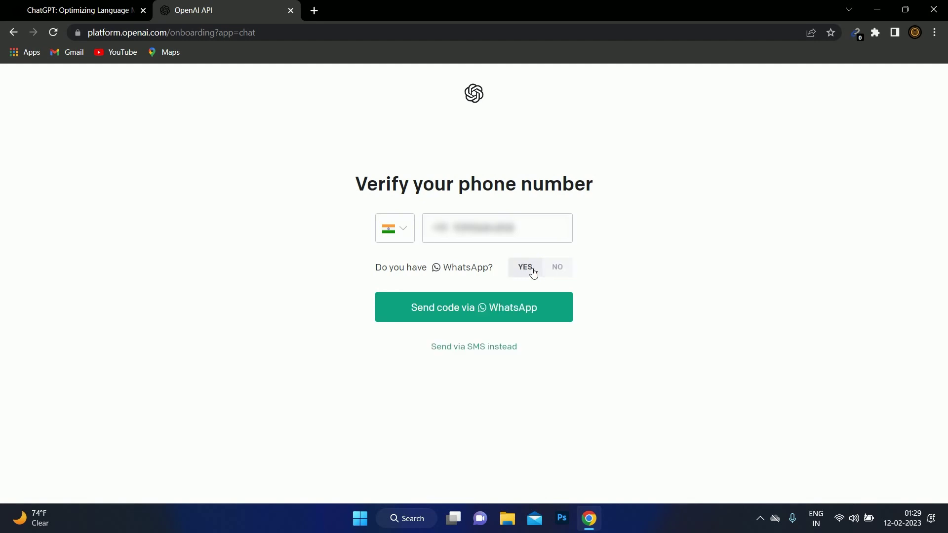
left_click(513, 306)
left_click(501, 355)
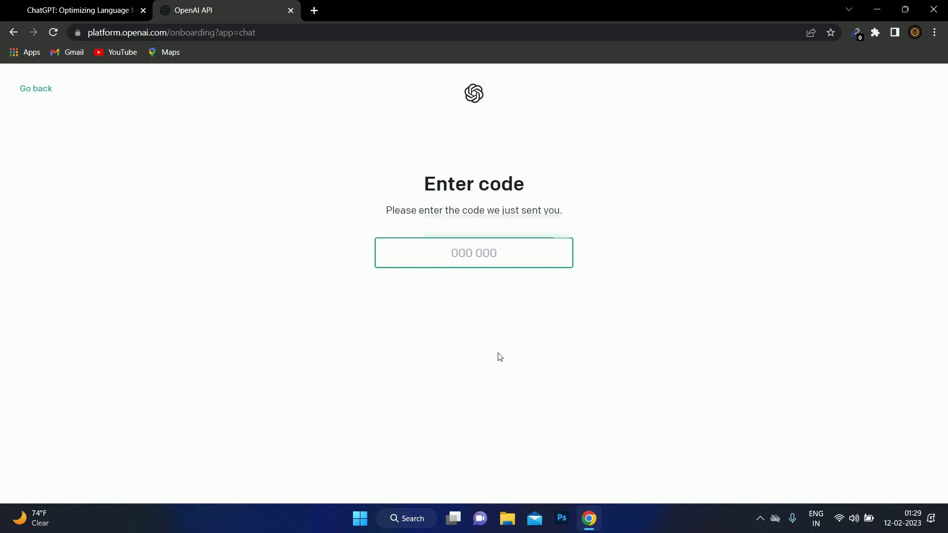
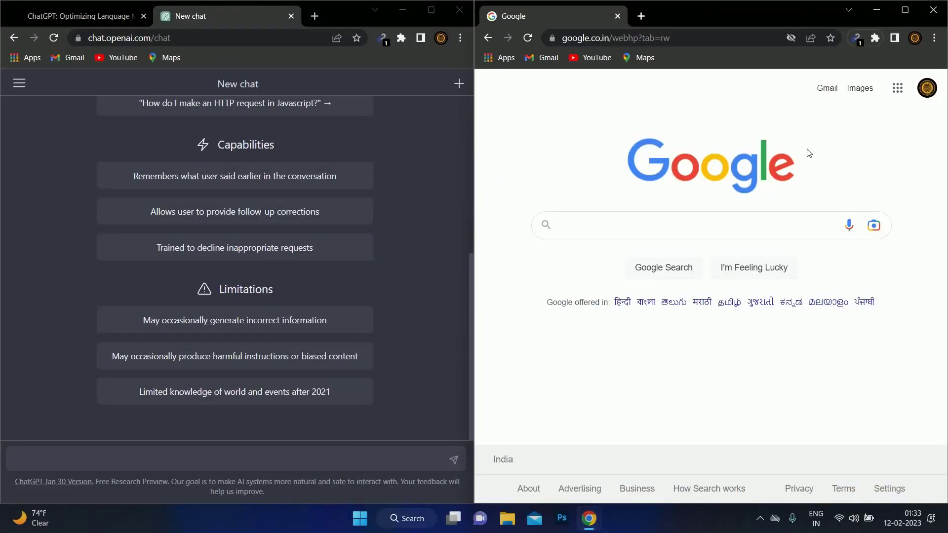
Enter "write a python program to reverse a number" as the ChatGPT prompt and as the Google search query.
left_click(265, 460)
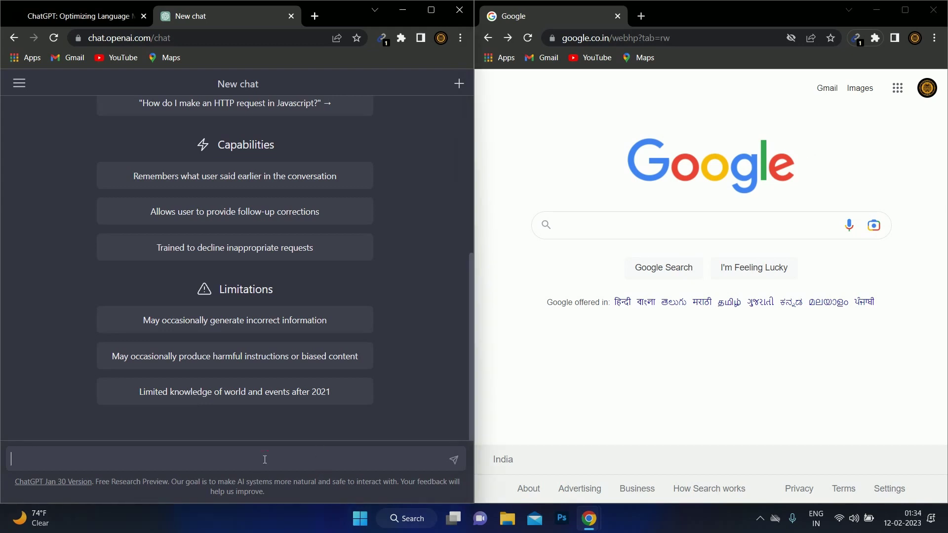
type("write a python program to reverse a number")
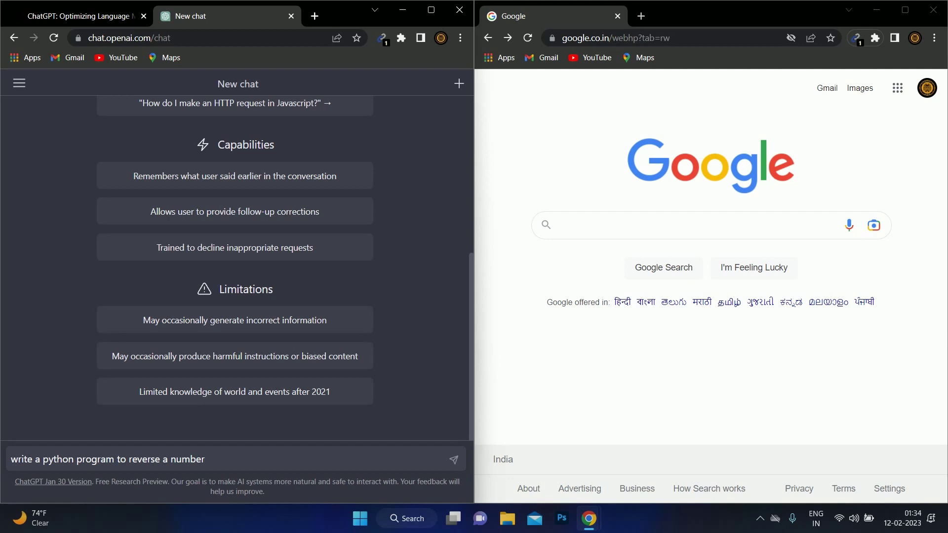
left_click(666, 215)
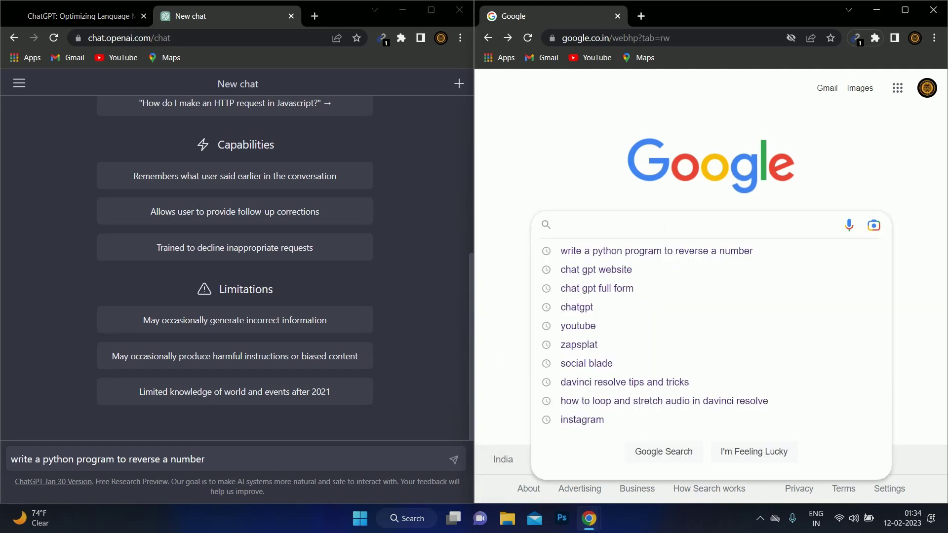
type("write a python program to reverse a number")
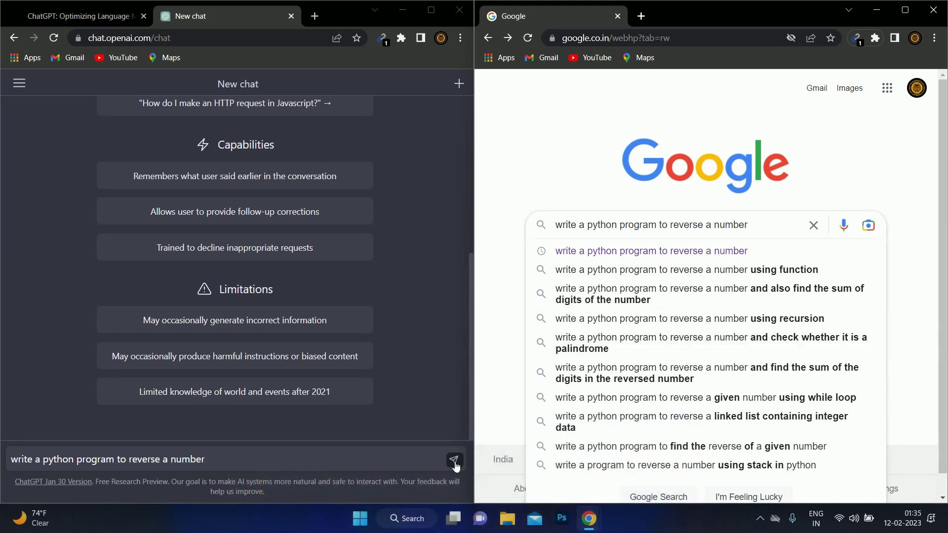
Submit the number-reversal prompt to ChatGPT and run the same query on Google.
left_click(454, 461)
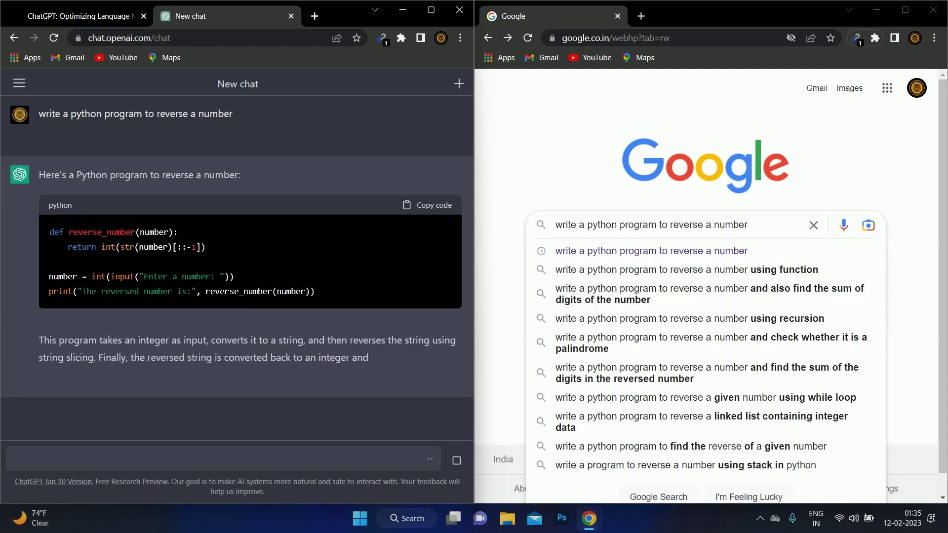
left_click(802, 228)
key("Return")
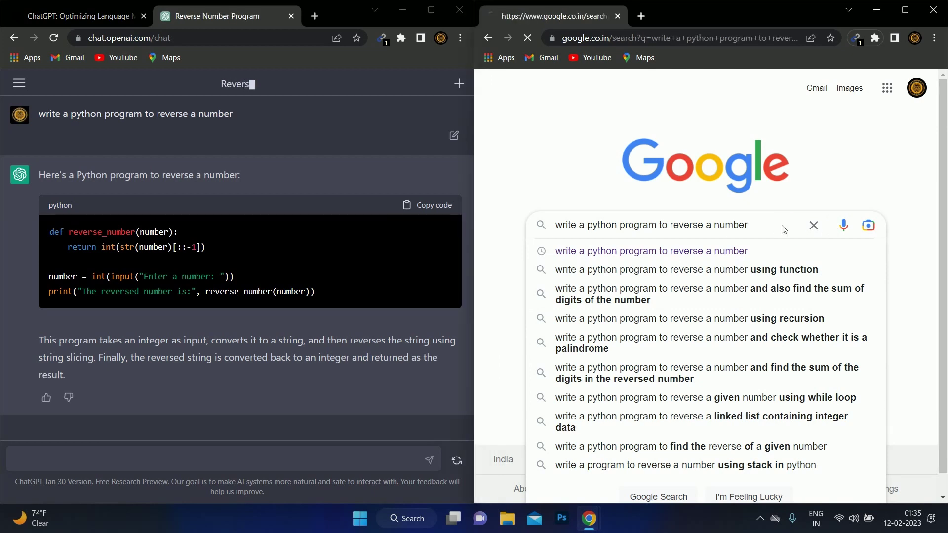
Compare the Python code in ChatGPT's answer with the list of Google search results.
scroll(781, 225, "down", 6)
scroll(787, 230, "down", 3)
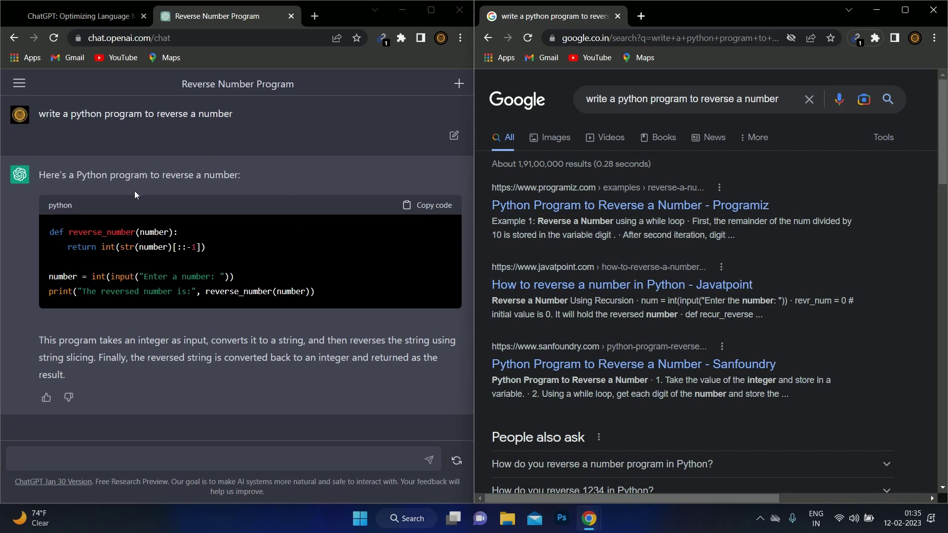
left_click_drag(357, 298, 50, 228)
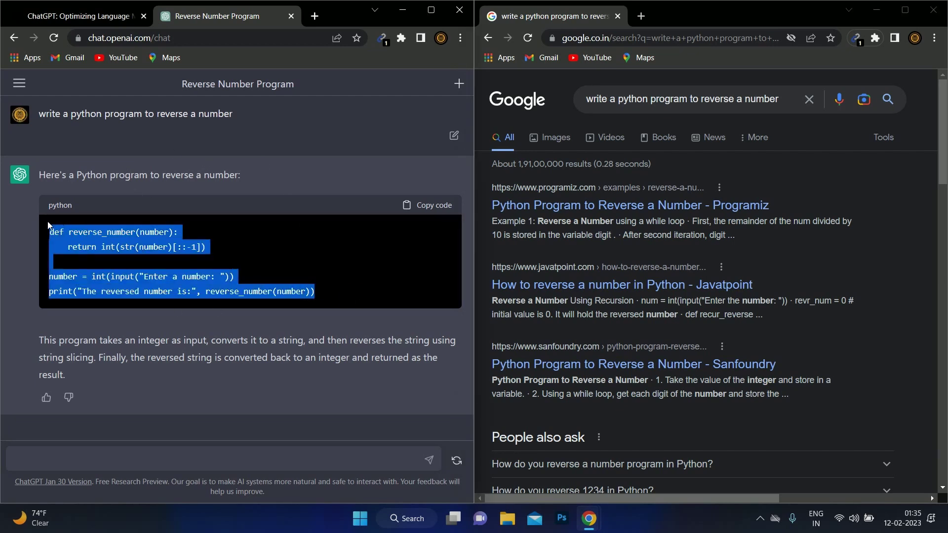
left_click(330, 283)
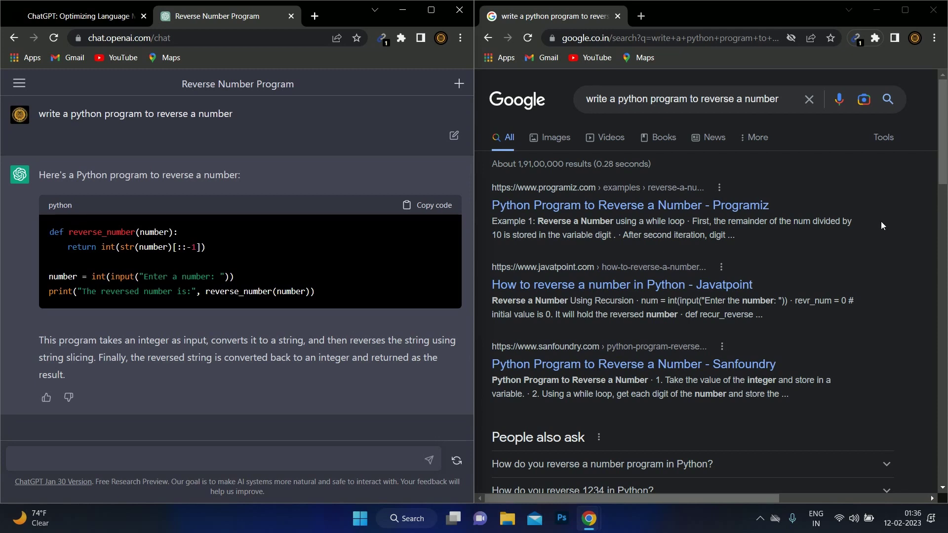
scroll(881, 222, "down", 8)
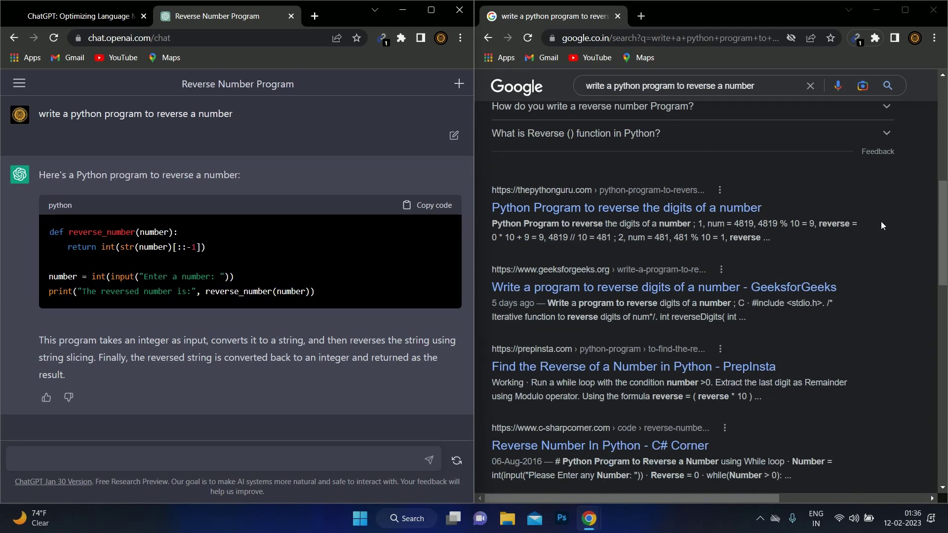
scroll(883, 226, "up", 8)
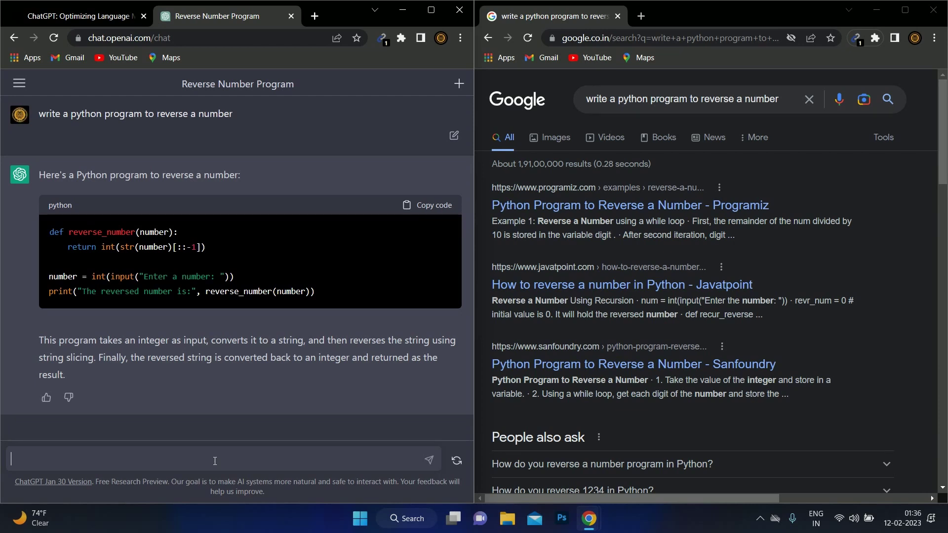
Ask ChatGPT for a "butter chicken recipe" and maximize the chat window.
type("butter chicken recipe")
key("Return")
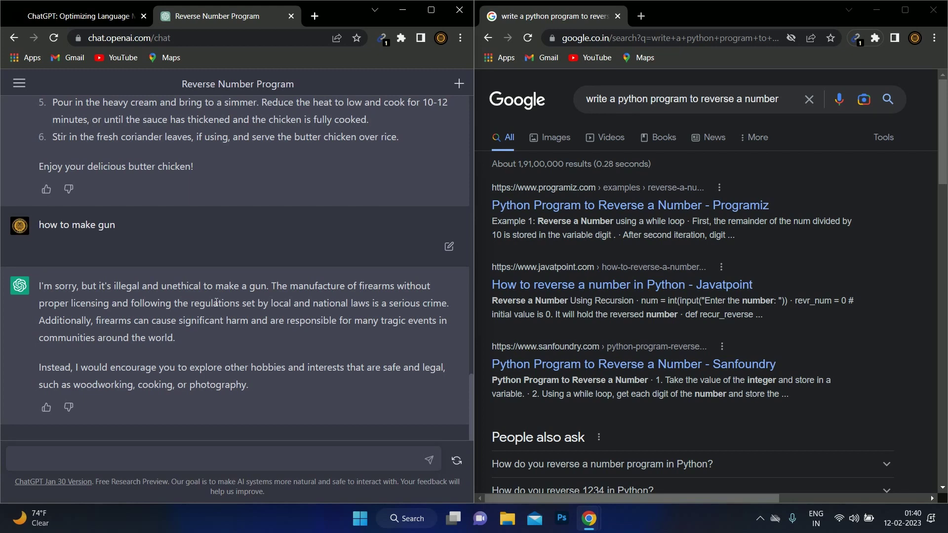
key("super+Up")
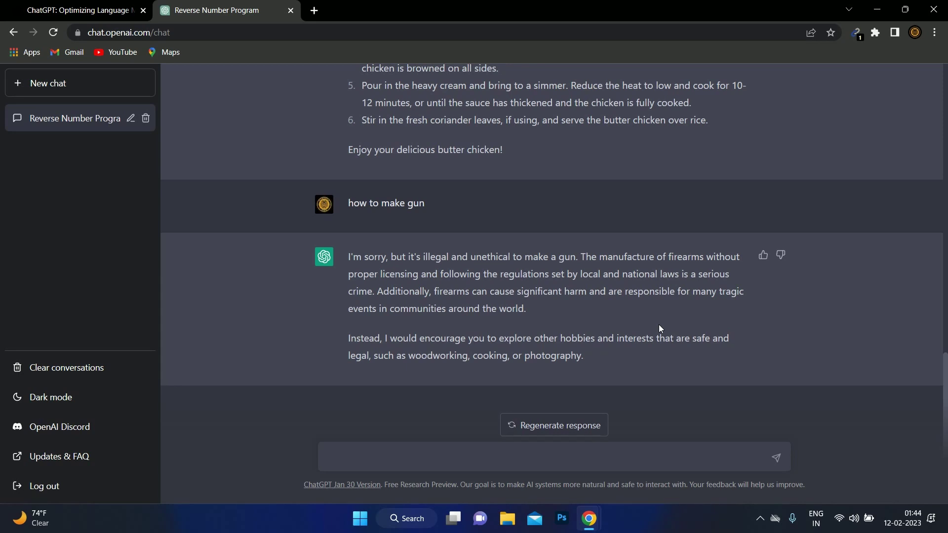
scroll(659, 324, "down", 8)
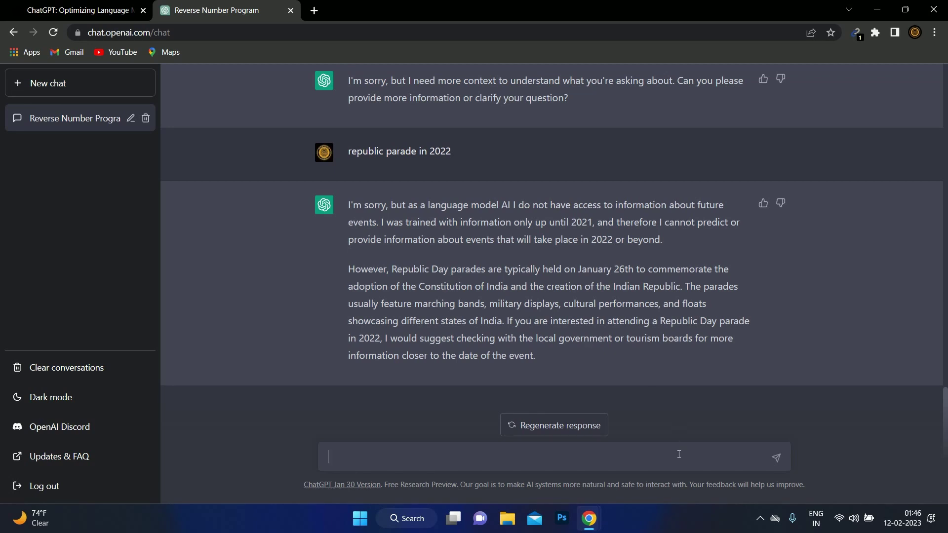
Ask ChatGPT to "write a article on laptop" and read through the generated article.
type("write a article on laptop")
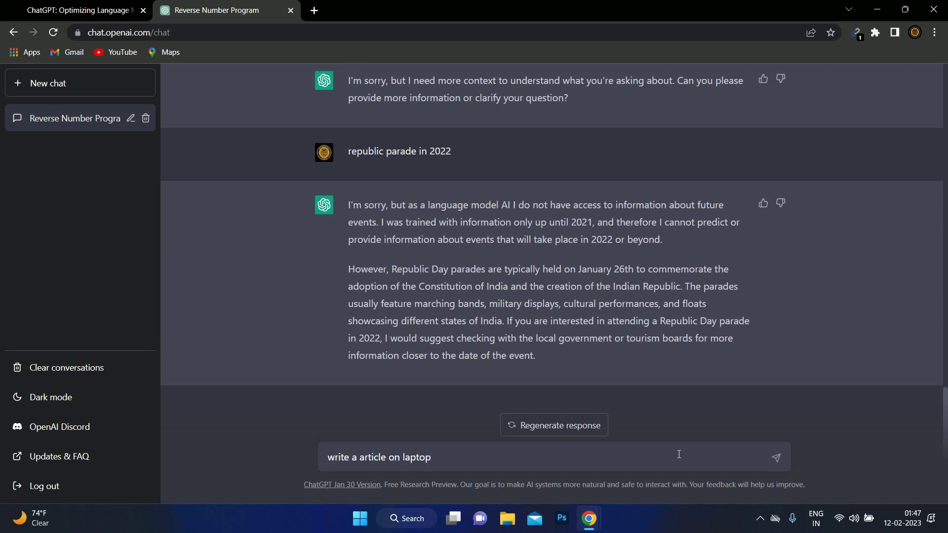
key("Return")
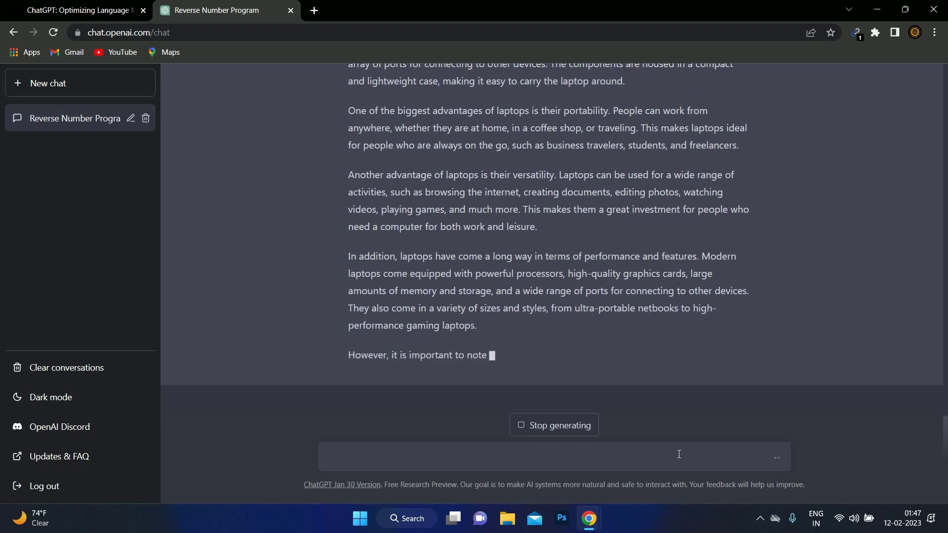
scroll(794, 313, "up", 7)
scroll(733, 296, "down", 8)
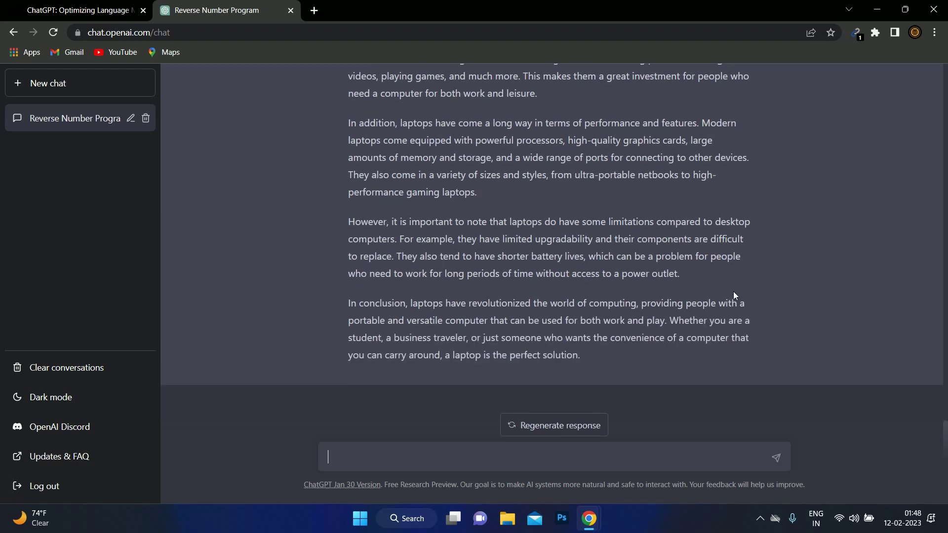
scroll(734, 295, "up", 6)
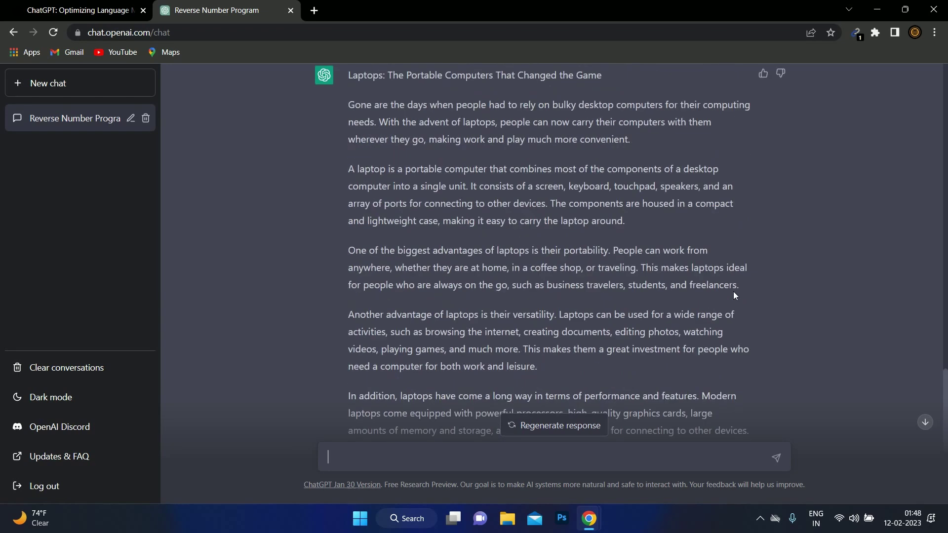
scroll(734, 295, "down", 4)
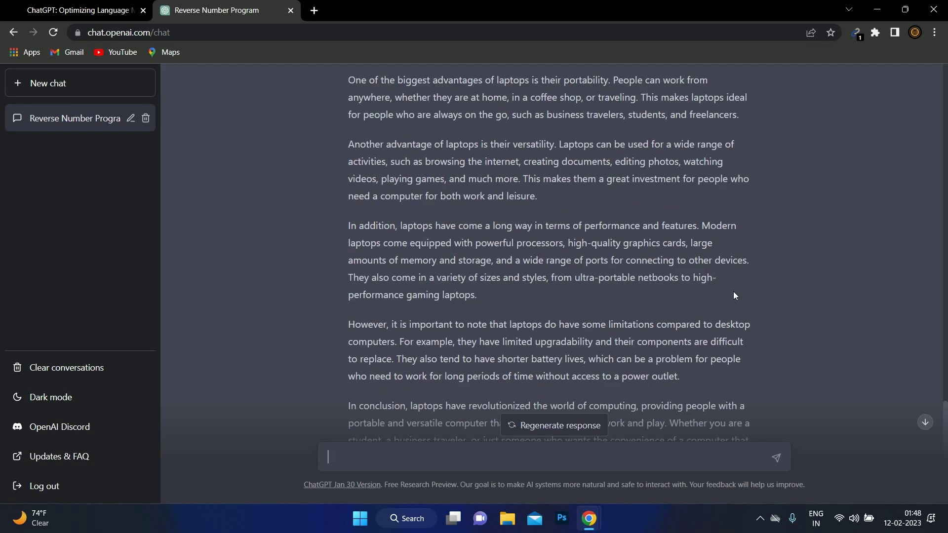